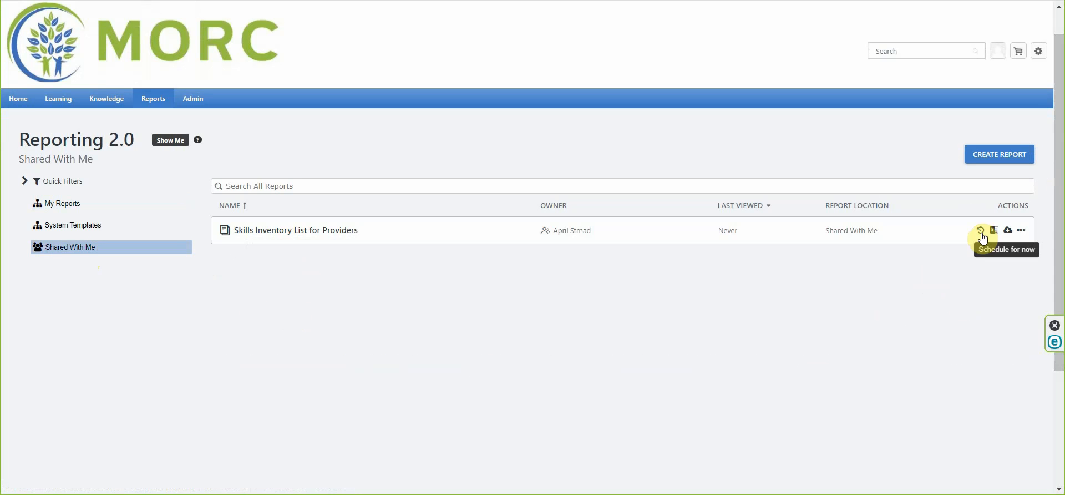
# Export the Skills Inventory List for Providers report to an Excel file
pyautogui.click(981, 232)
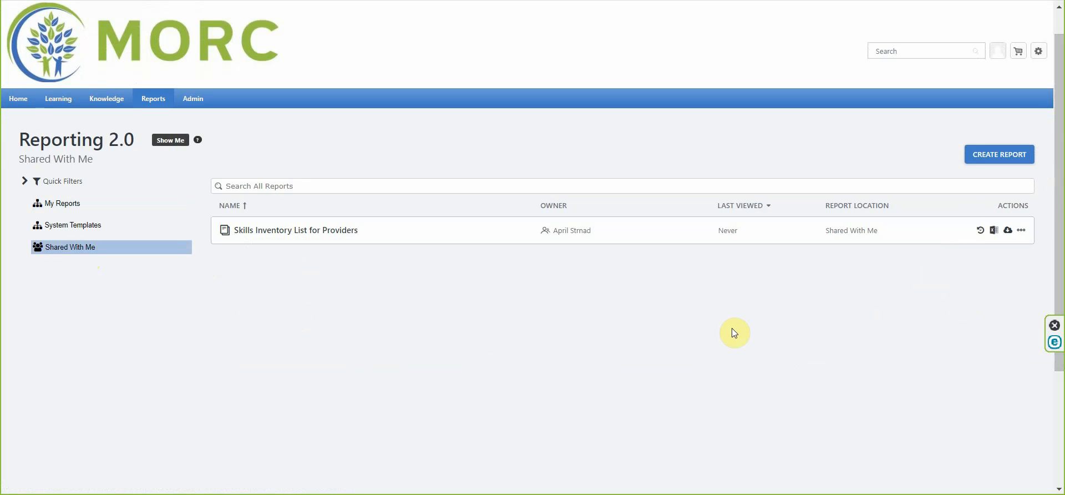
pyautogui.click(993, 232)
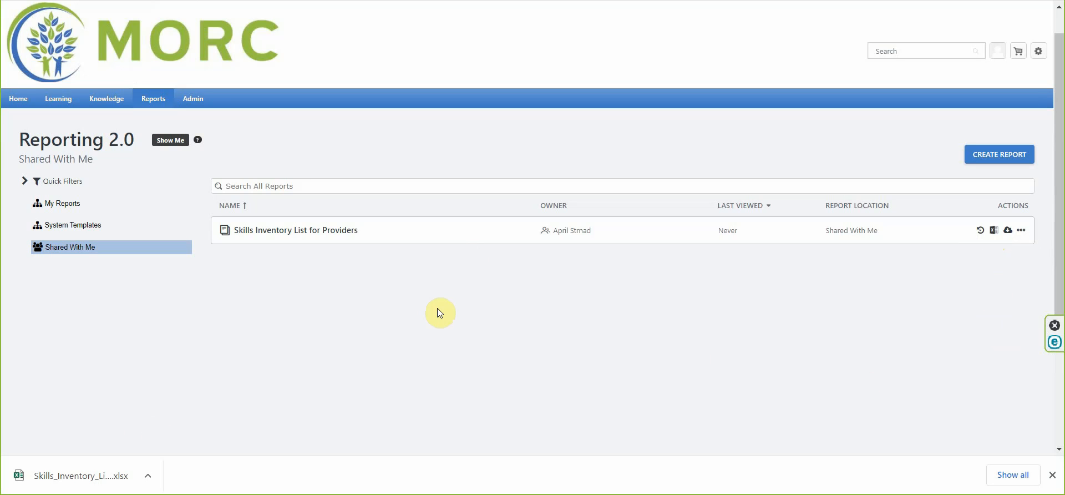
pyautogui.click(148, 476)
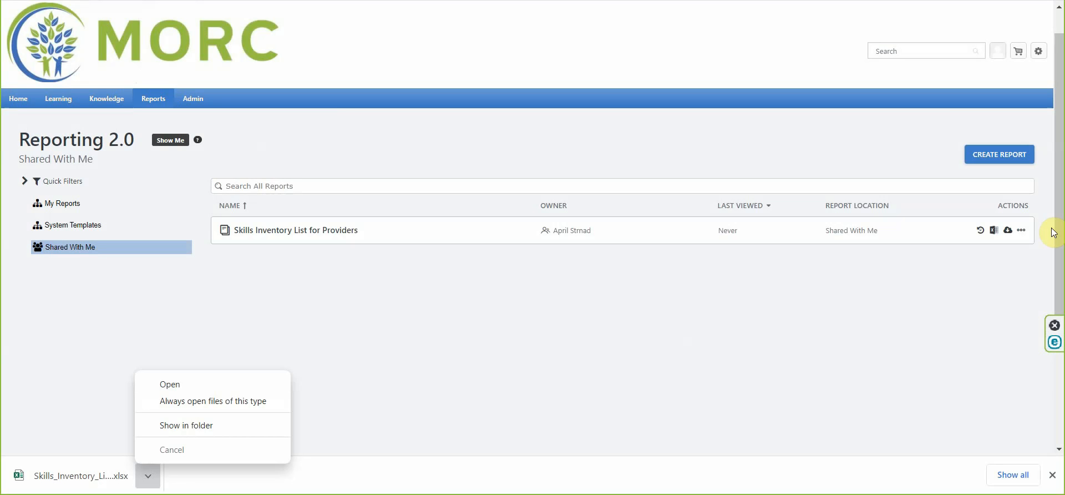
# Copy the report and retitle the copy 'Skills Inventory List for Providers 8 8 22'
pyautogui.click(1022, 230)
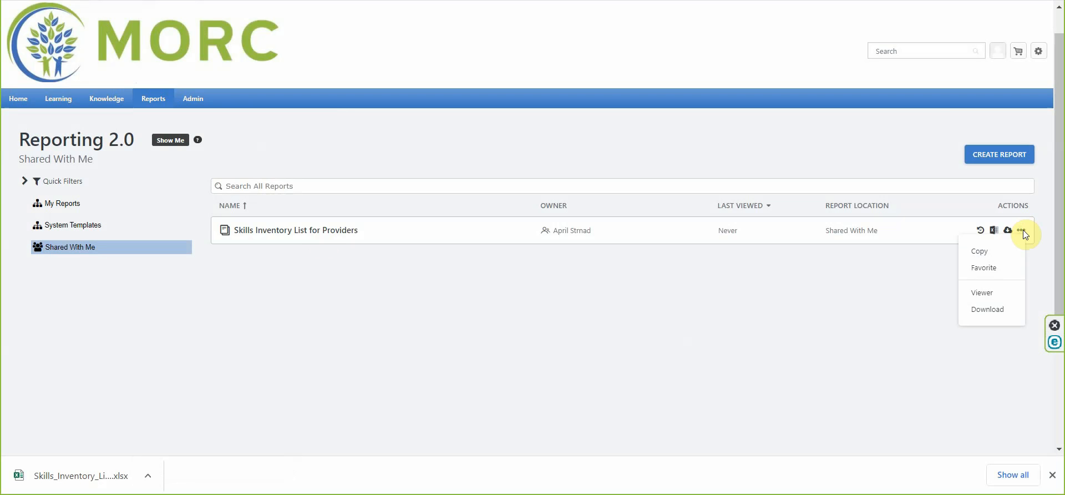
pyautogui.click(990, 253)
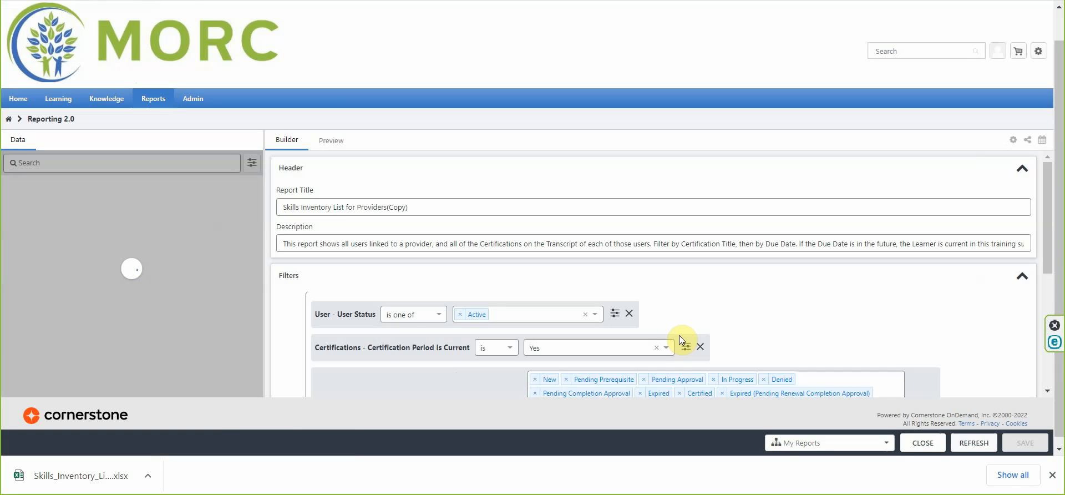
pyautogui.tripleClick(468, 207)
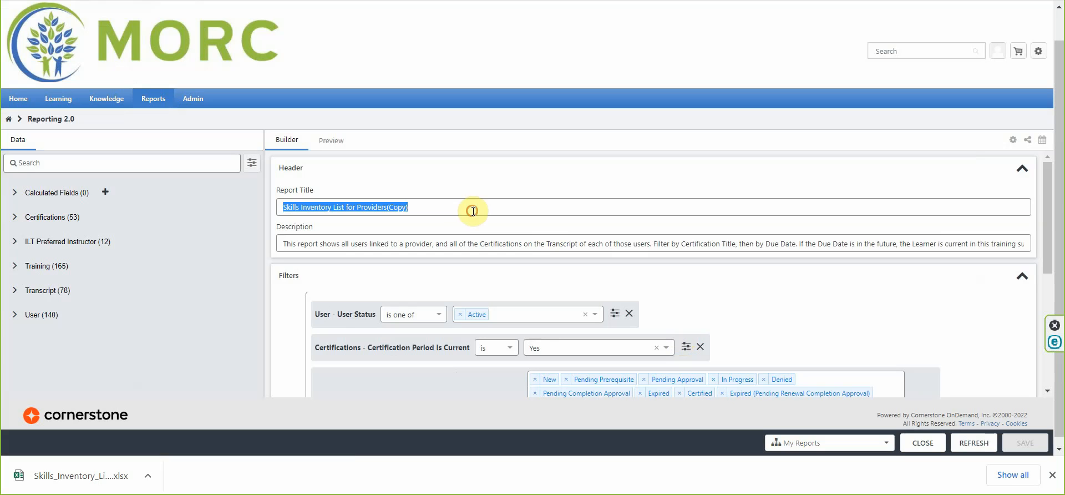
pyautogui.click(450, 208)
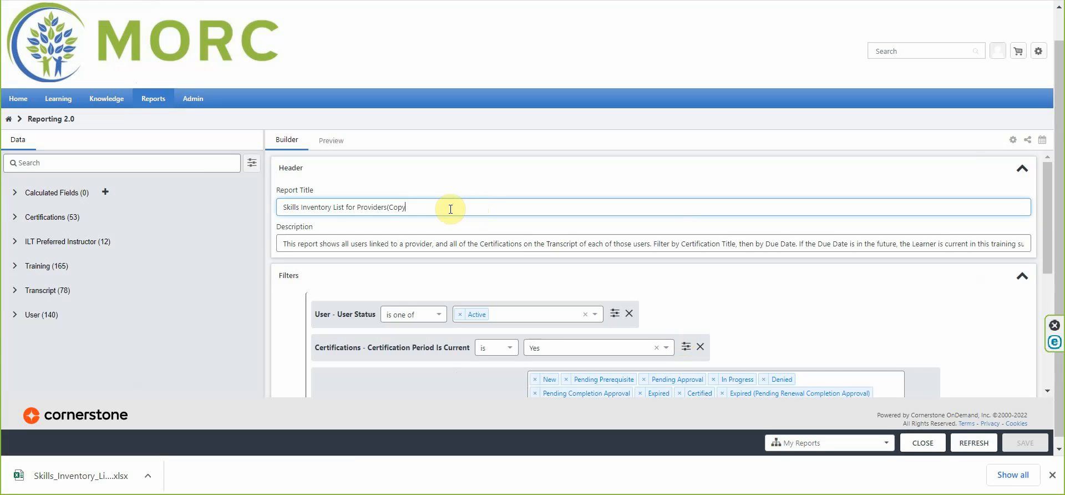
pyautogui.press('BackSpace')
pyautogui.press('BackSpace')
pyautogui.press('BackSpace')
pyautogui.press('BackSpace')
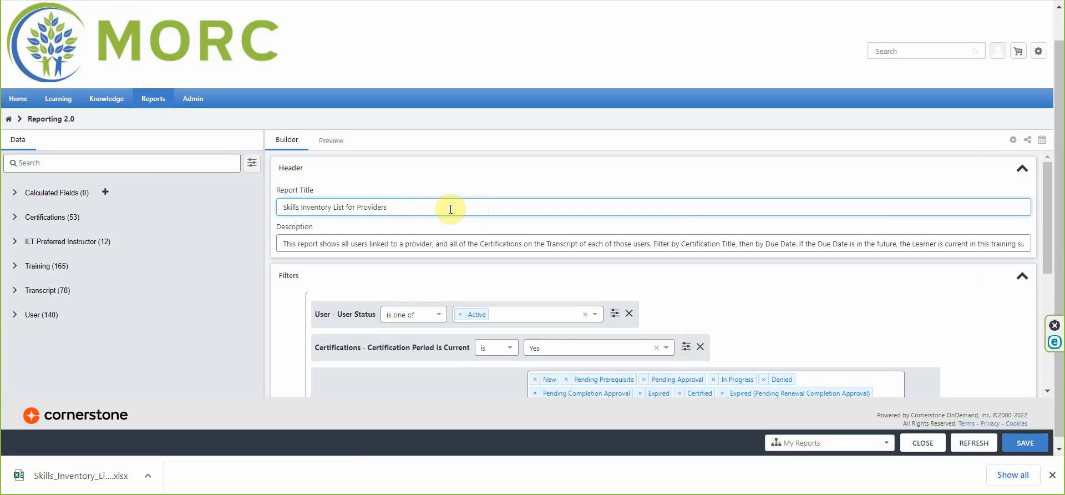
pyautogui.write('8 8 22')
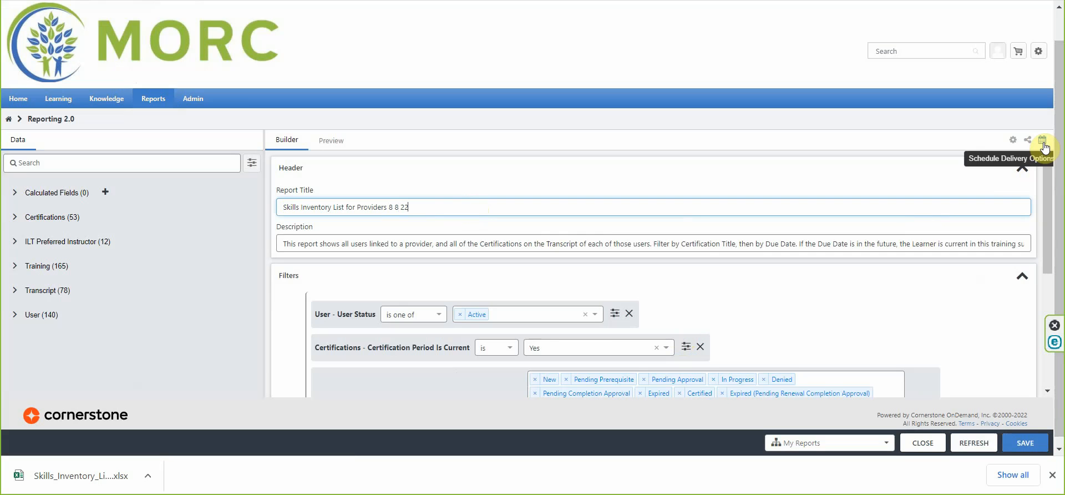
# Open the schedule delivery options and enable queueing on a schedule and delivery to email
pyautogui.click(1043, 143)
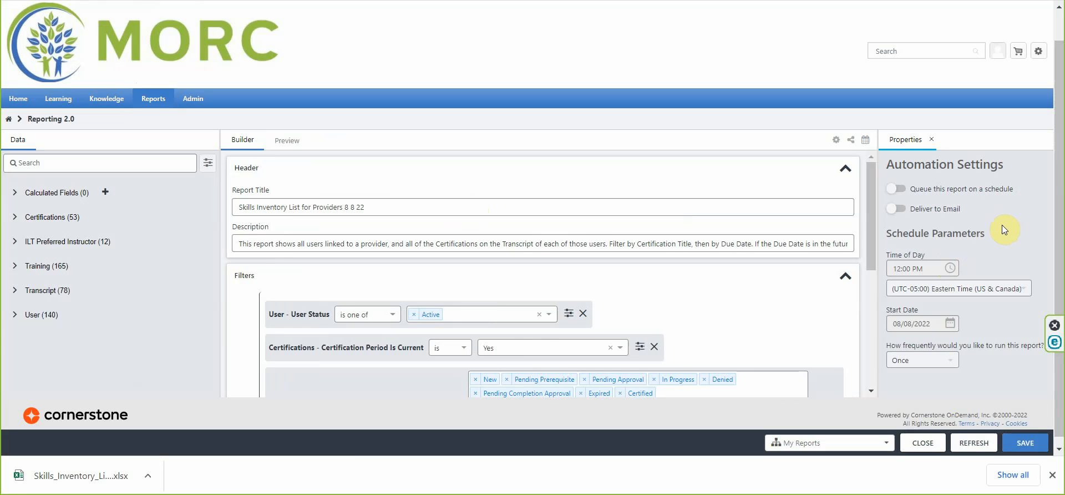
pyautogui.click(897, 189)
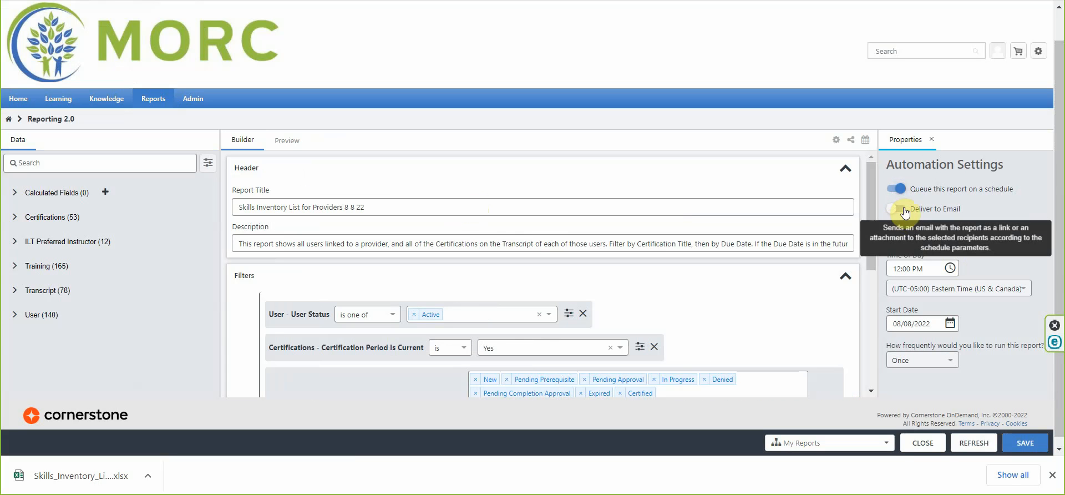
pyautogui.click(904, 210)
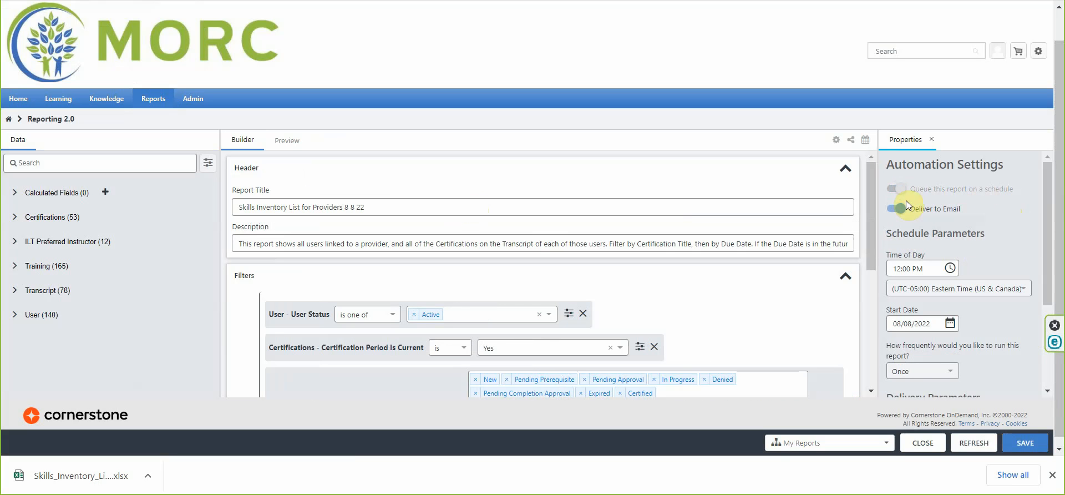
# Set the schedule's time of day to 6:00 PM
pyautogui.scroll(-1, 1003, 204)
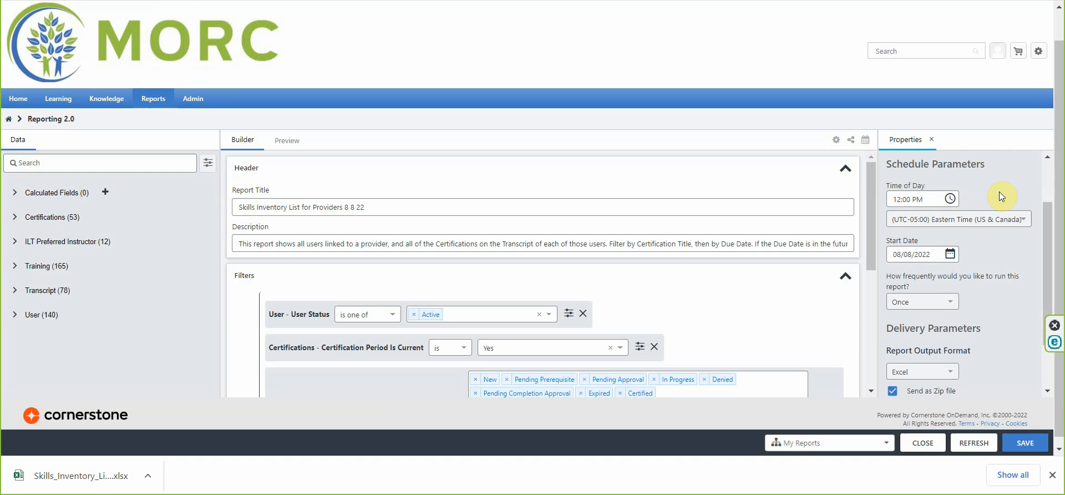
pyautogui.click(952, 198)
pyautogui.click(531, 301)
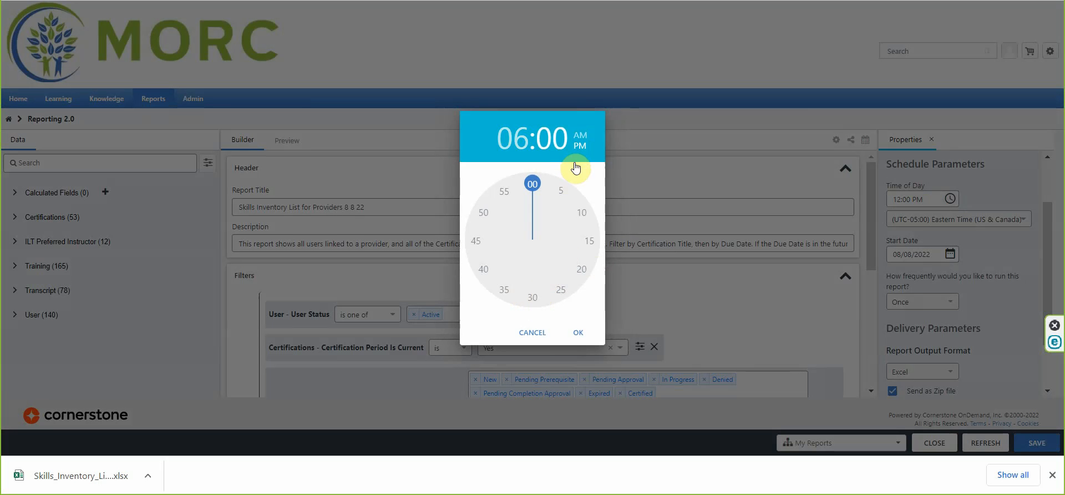
pyautogui.click(578, 139)
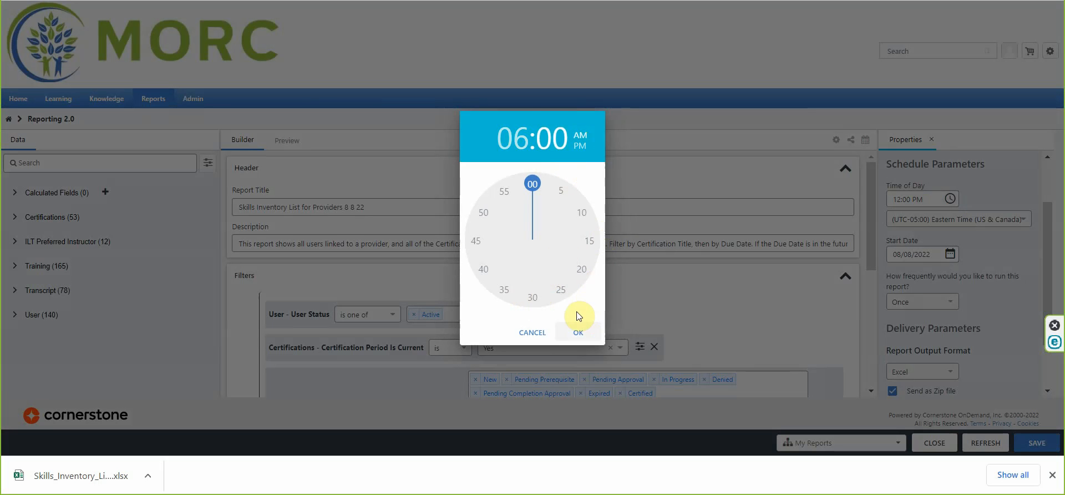
pyautogui.click(578, 329)
# Set the report to run weekly, every 1 week, on Tuesday
pyautogui.scroll(-2, 956, 266)
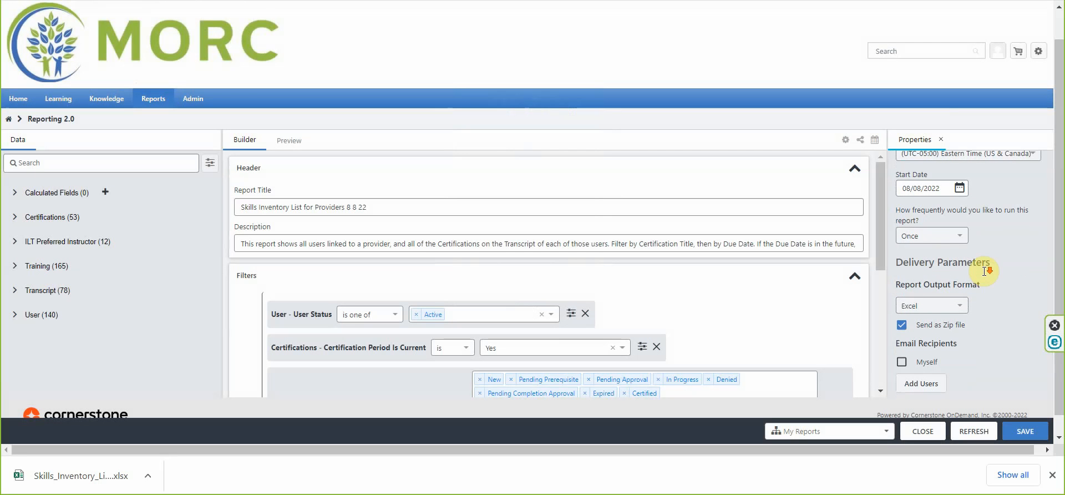
pyautogui.click(953, 238)
pyautogui.click(916, 291)
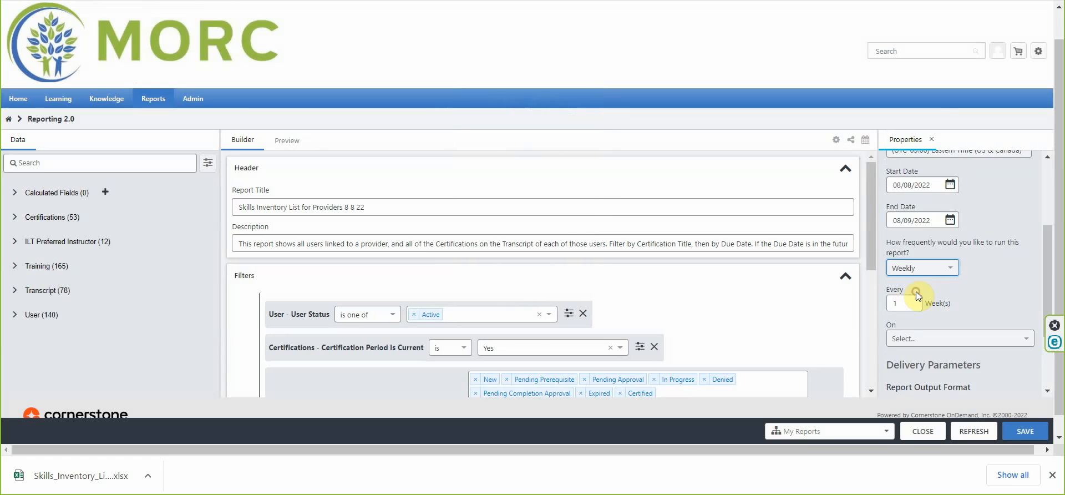
pyautogui.scroll(-1, 990, 292)
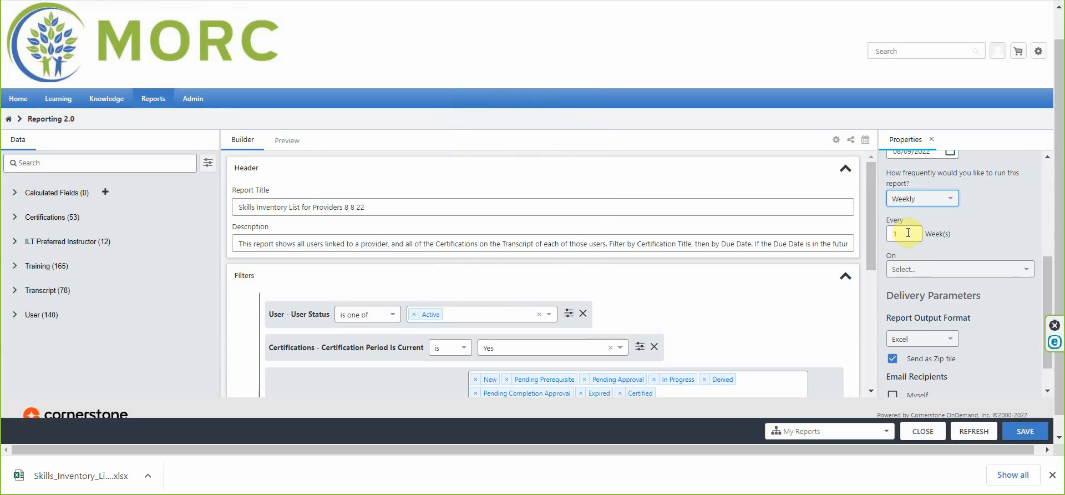
pyautogui.click(911, 270)
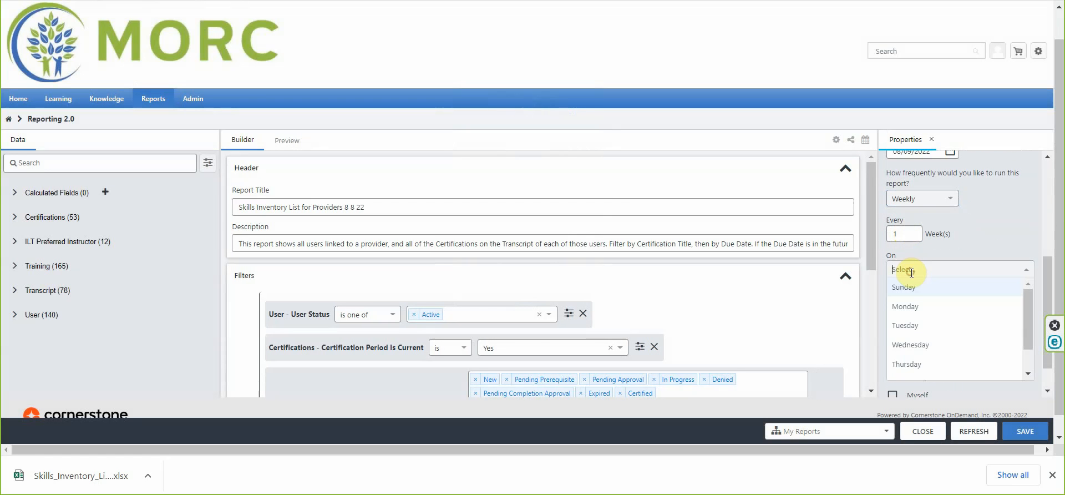
pyautogui.click(921, 325)
# Set the start date to 08/10/2022 and clear the end date
pyautogui.scroll(1, 966, 257)
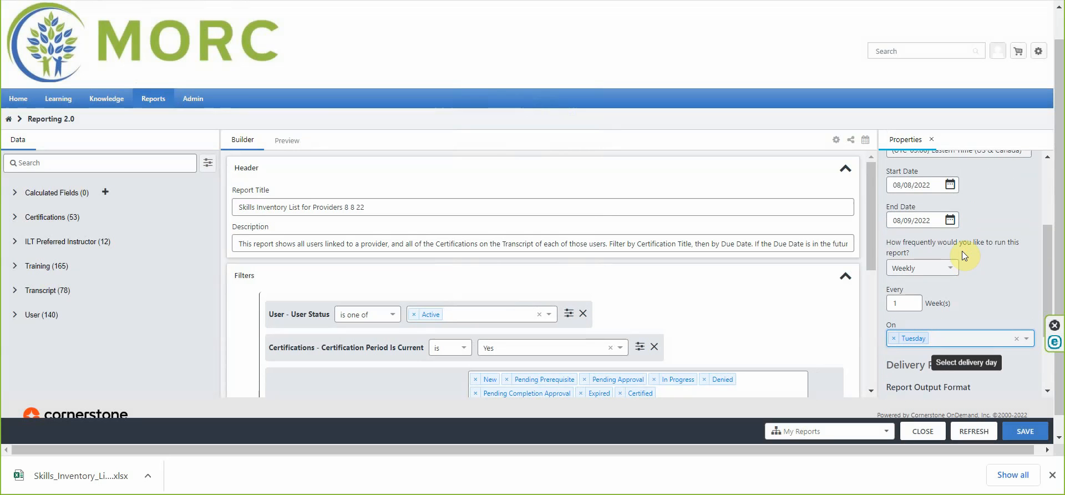
pyautogui.click(951, 185)
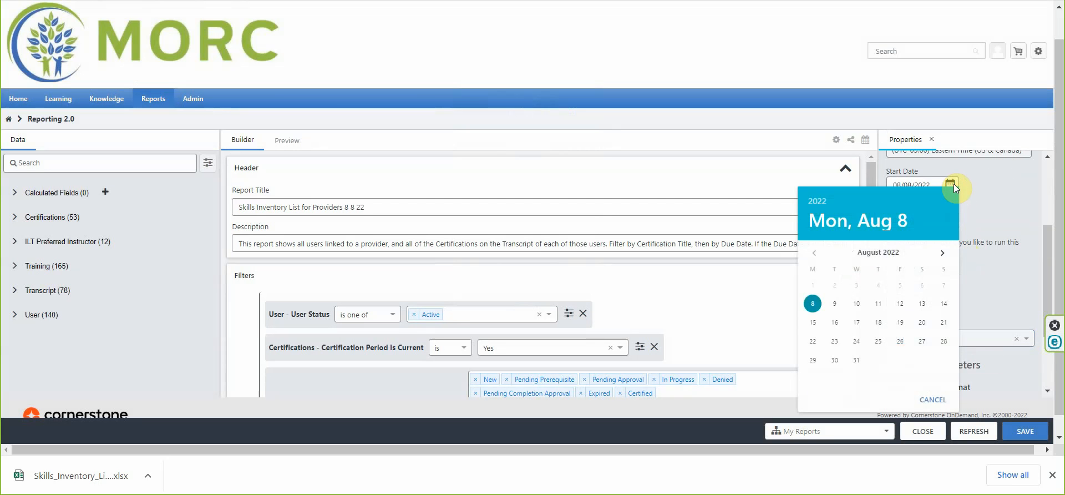
pyautogui.click(867, 306)
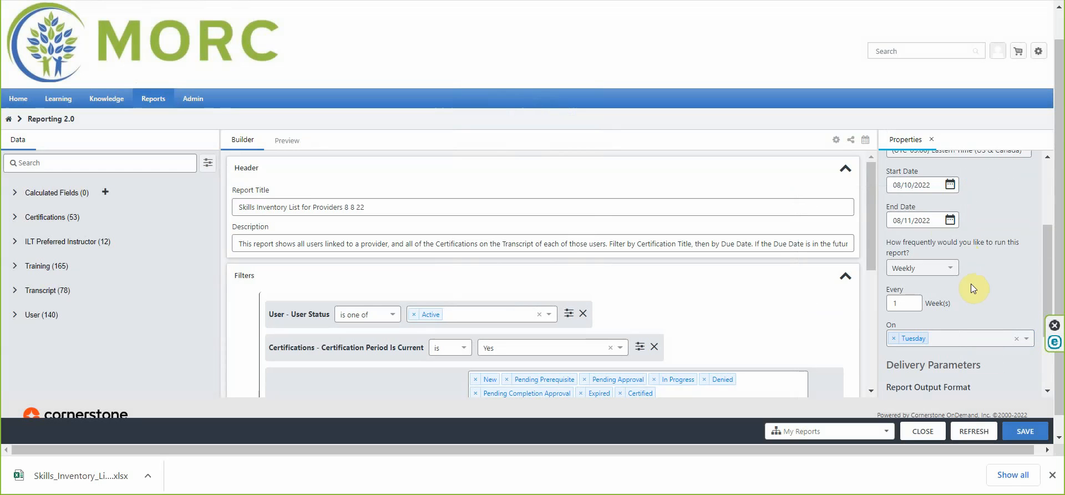
pyautogui.click(949, 222)
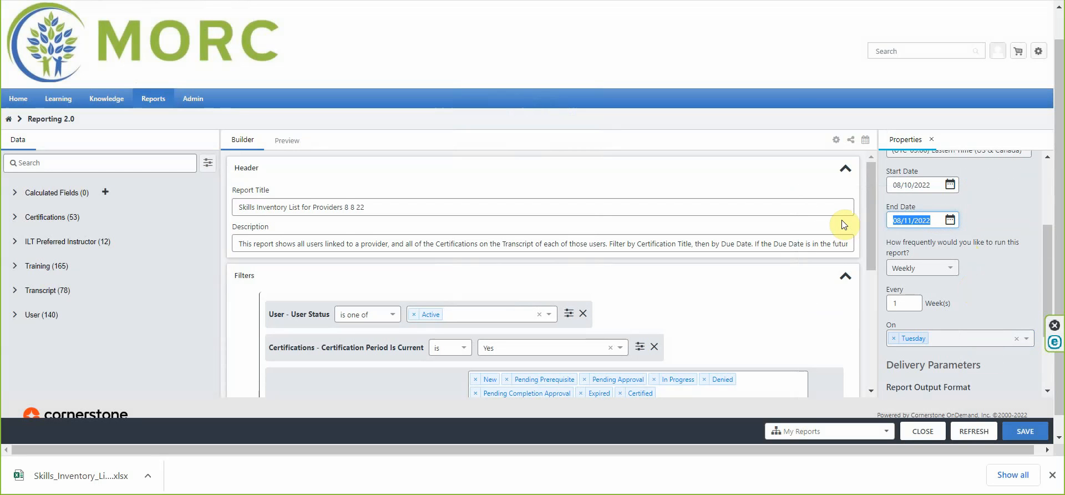
pyautogui.press('BackSpace')
# Add yourself as an email recipient, save the report and close the builder
pyautogui.scroll(-3, 997, 360)
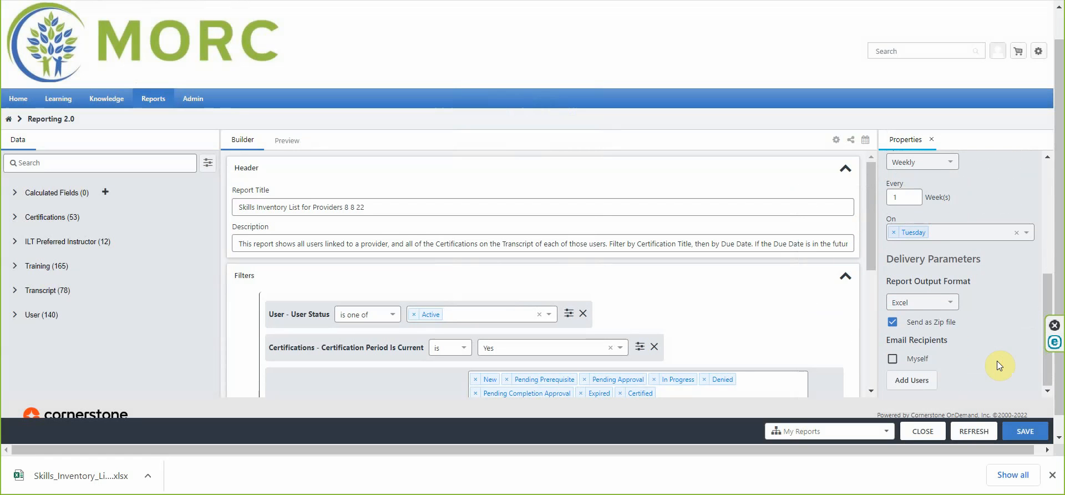
pyautogui.click(893, 358)
pyautogui.click(1025, 431)
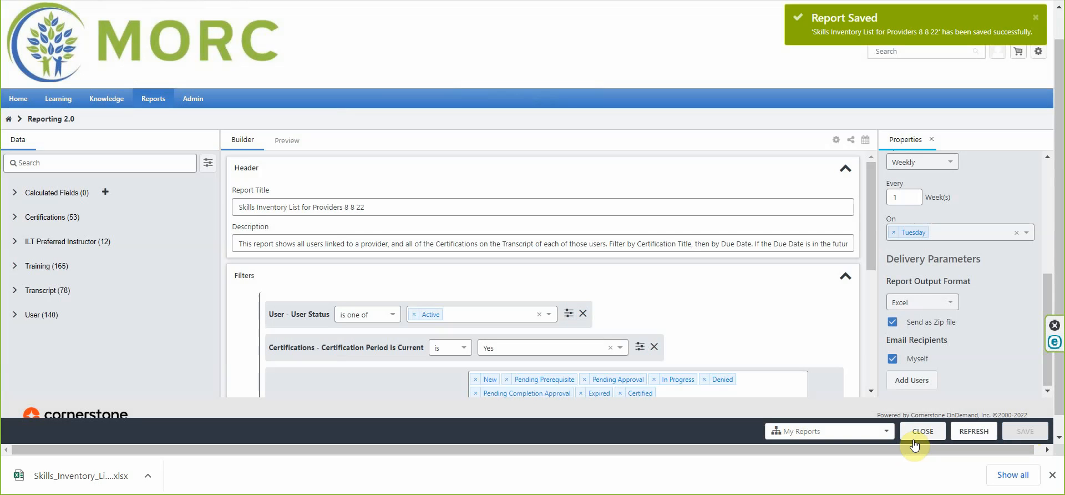
pyautogui.click(923, 434)
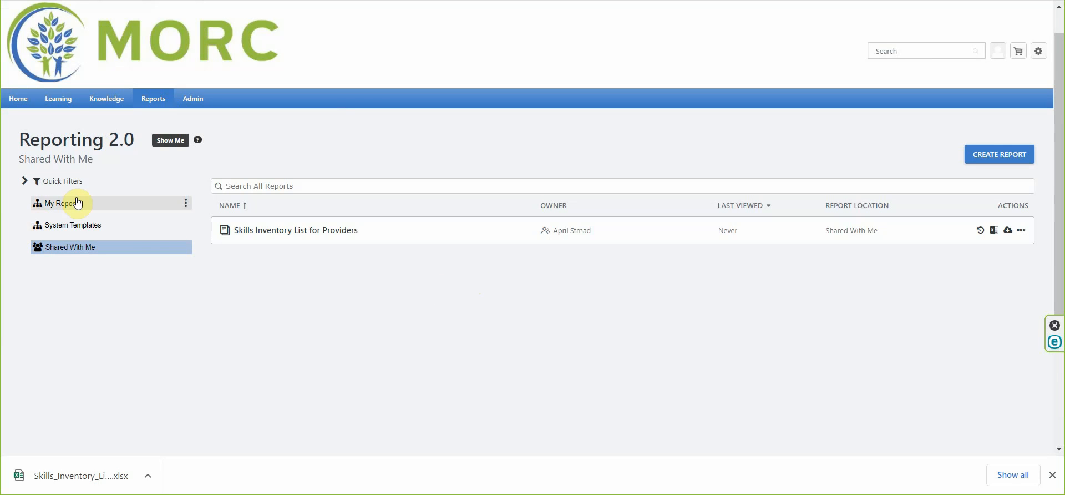
# Open My Reports, then open the downloaded Excel export of the report
pyautogui.click(78, 203)
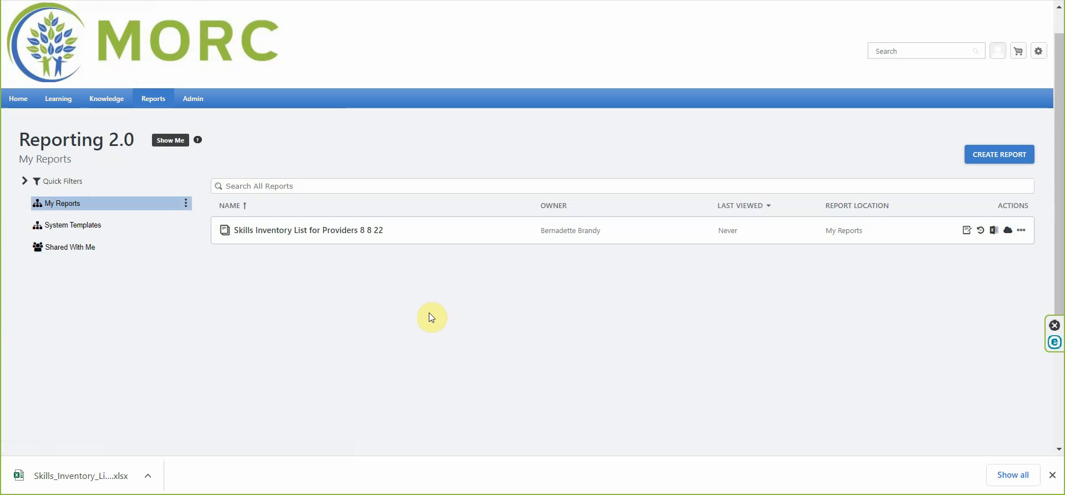
pyautogui.click(149, 478)
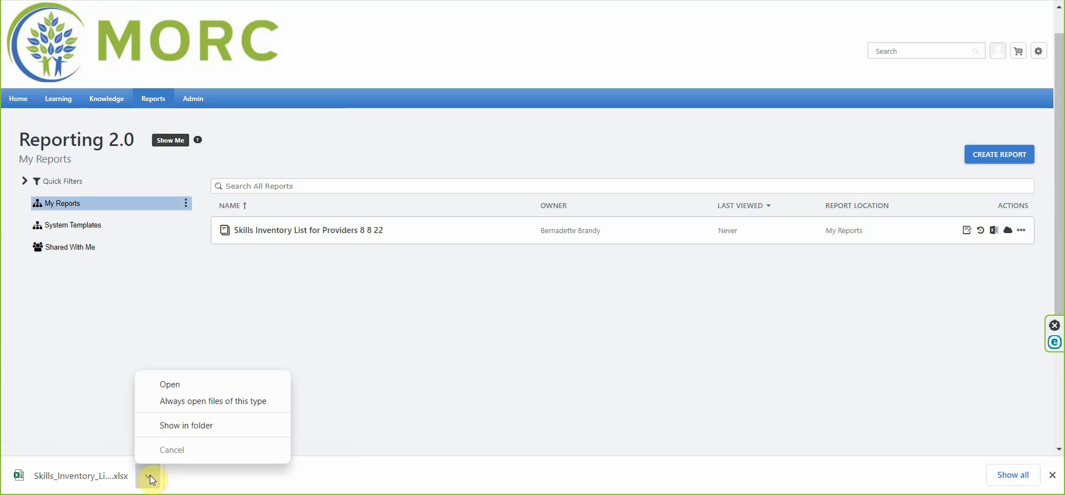
pyautogui.click(181, 384)
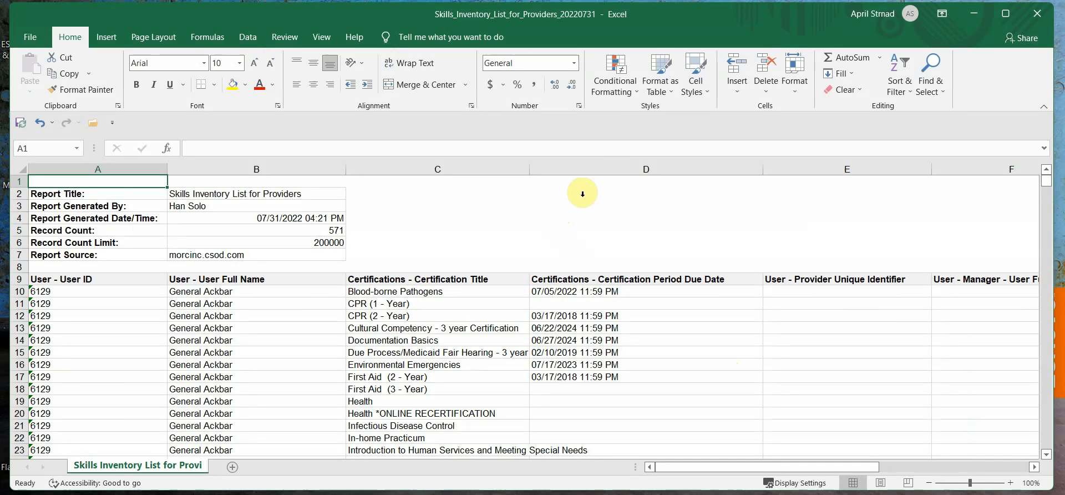
# Format column D, the certification period due dates, as Short Date
pyautogui.click(600, 168)
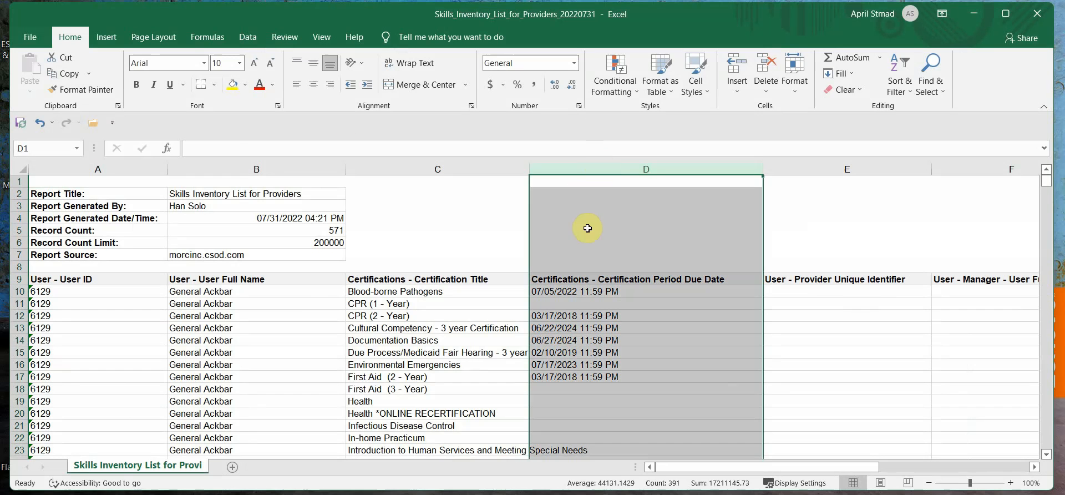
pyautogui.click(509, 63)
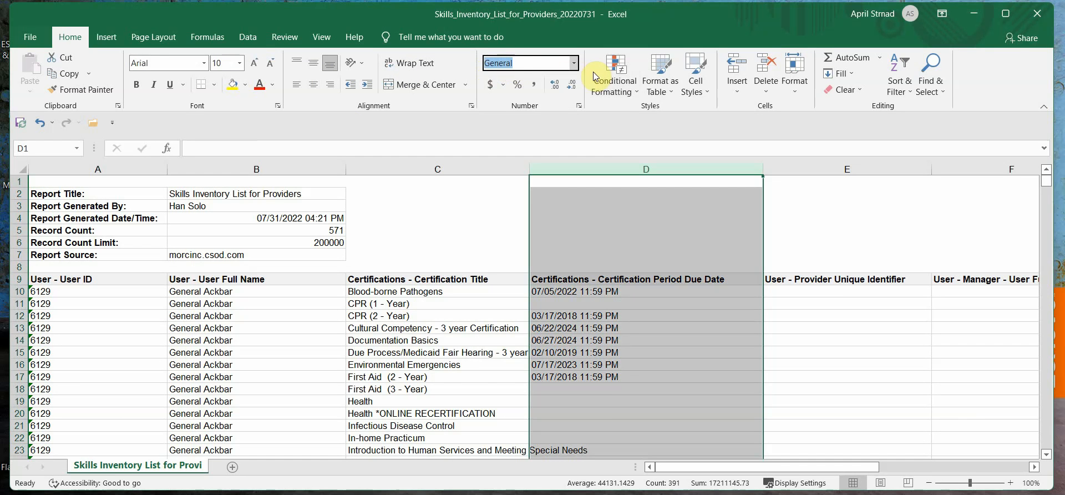
pyautogui.click(572, 63)
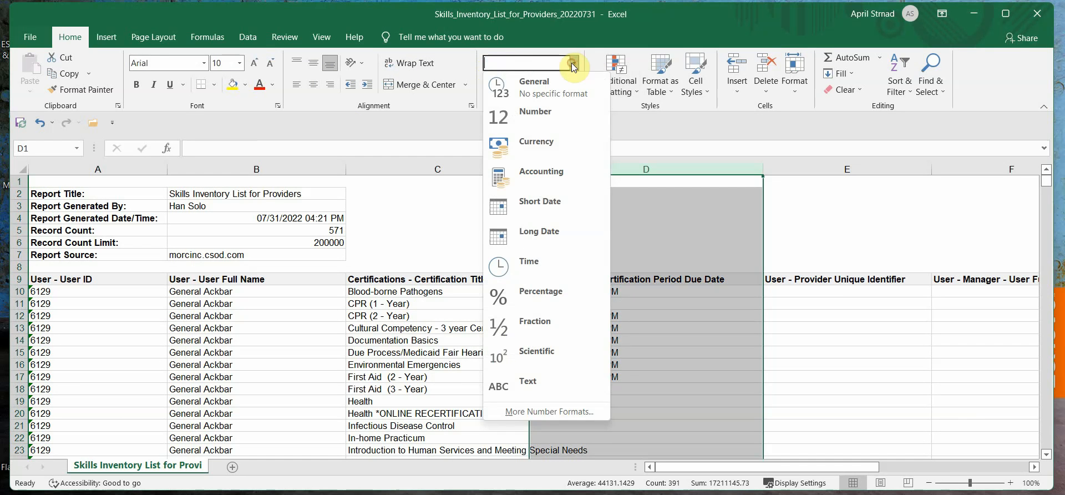
pyautogui.click(526, 201)
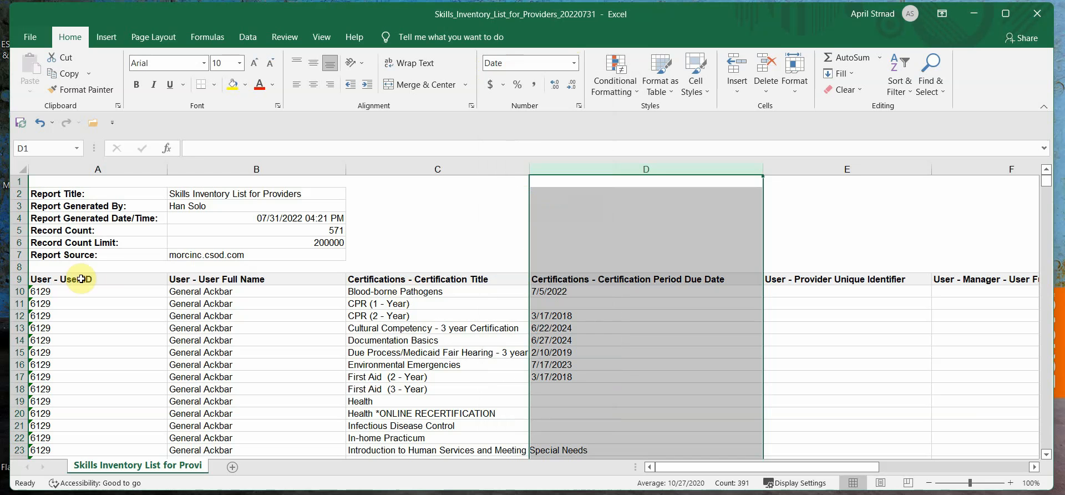
# Turn on filters for the header row starting at cell A9
pyautogui.click(12, 280)
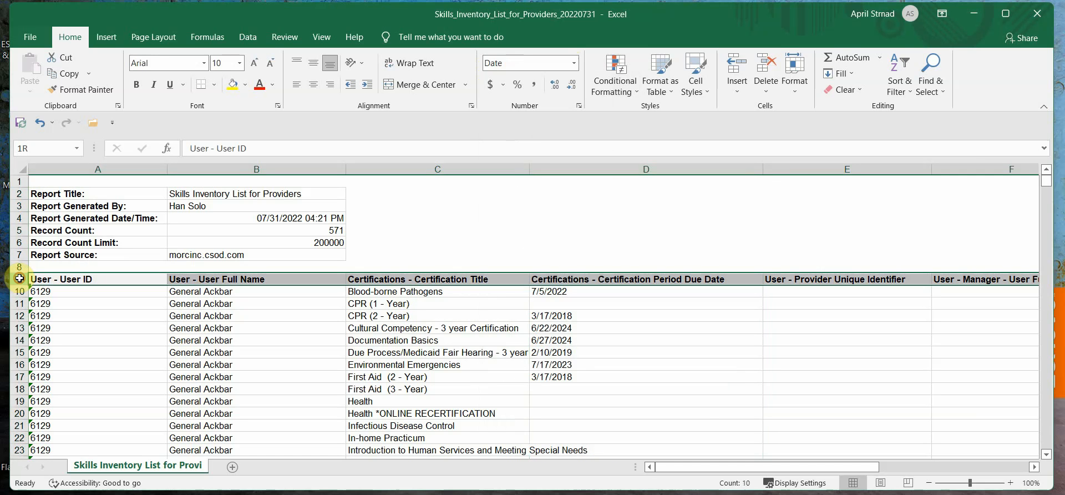
pyautogui.click(899, 86)
pyautogui.click(917, 159)
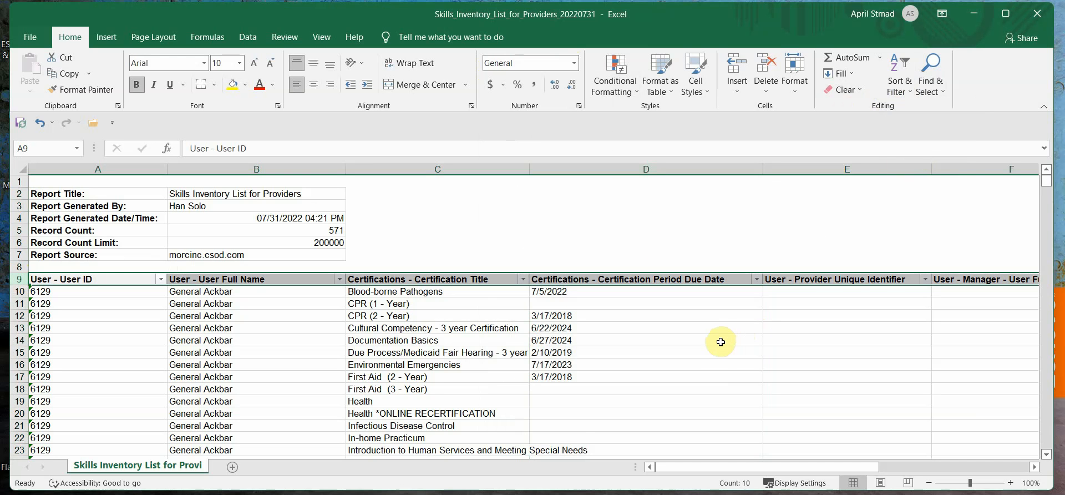
# Filter the certification period due date column to exclude 2025, 2024, 2023 and September through December 2022
pyautogui.scroll(-2, 721, 342)
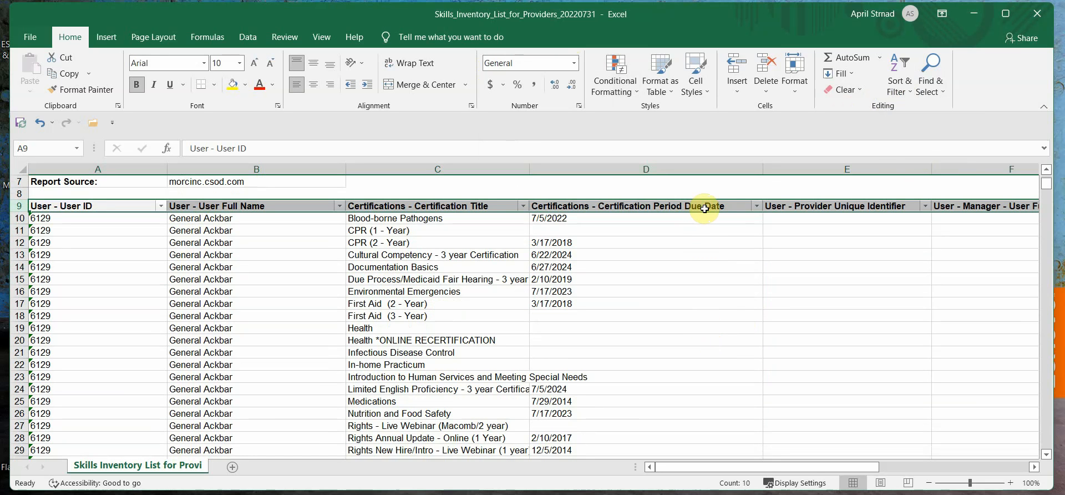
pyautogui.click(756, 206)
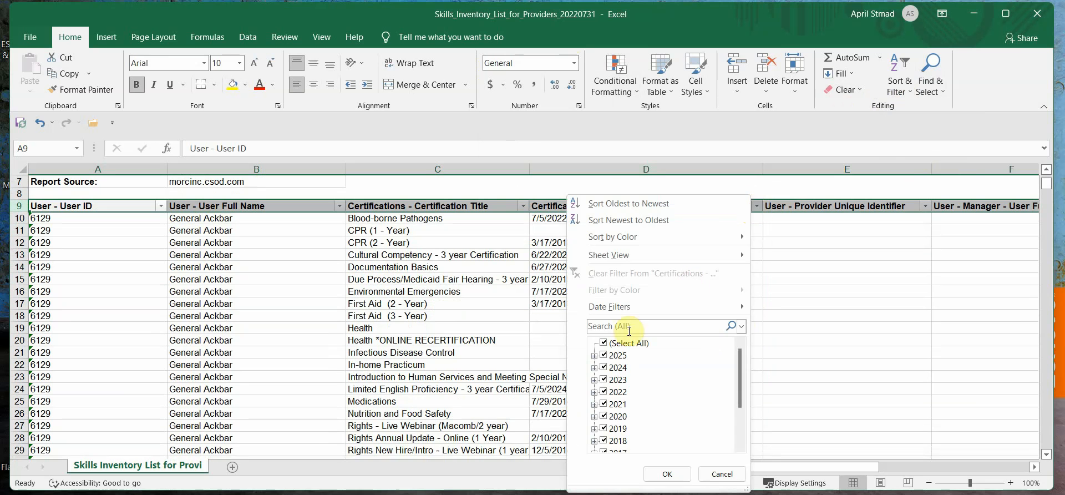
pyautogui.click(605, 355)
pyautogui.click(605, 367)
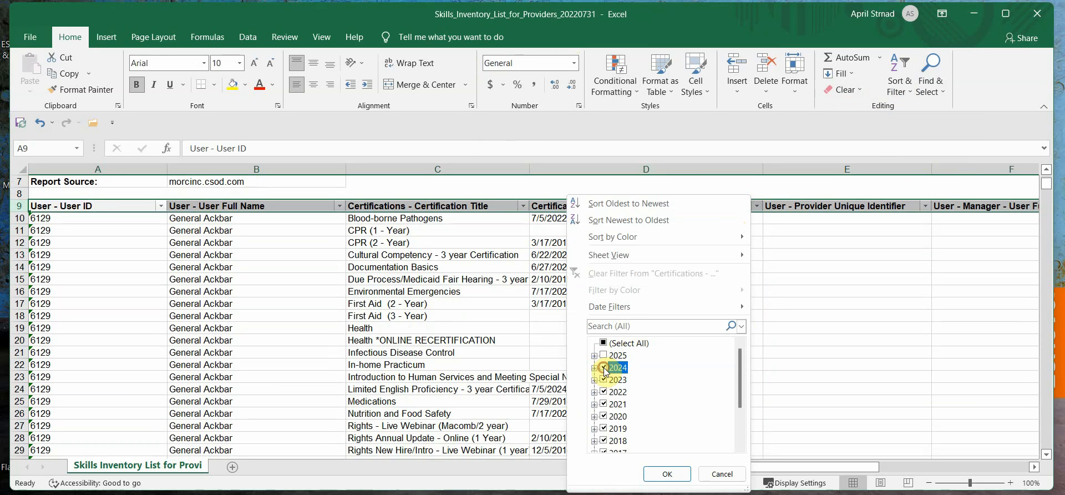
pyautogui.click(605, 379)
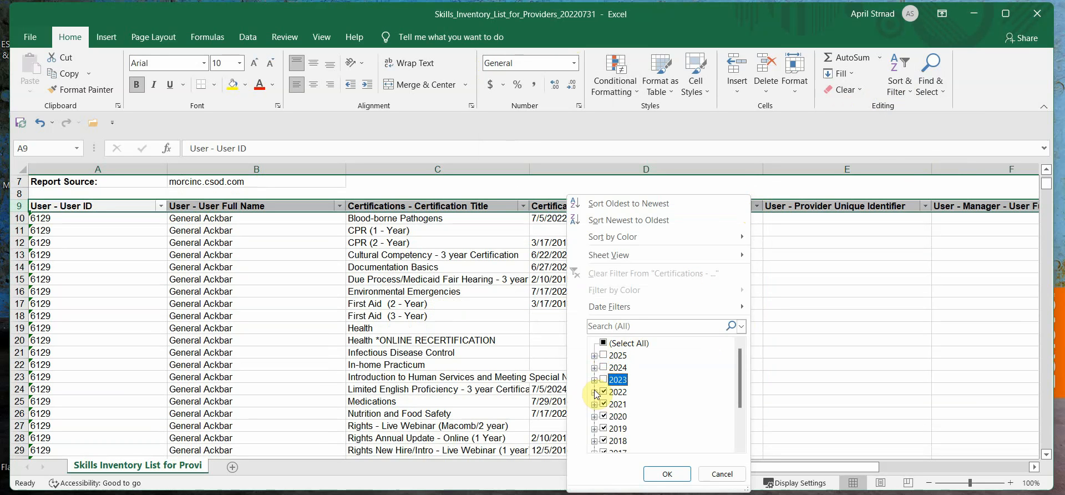
pyautogui.click(594, 392)
pyautogui.scroll(-2, 616, 411)
pyautogui.click(614, 417)
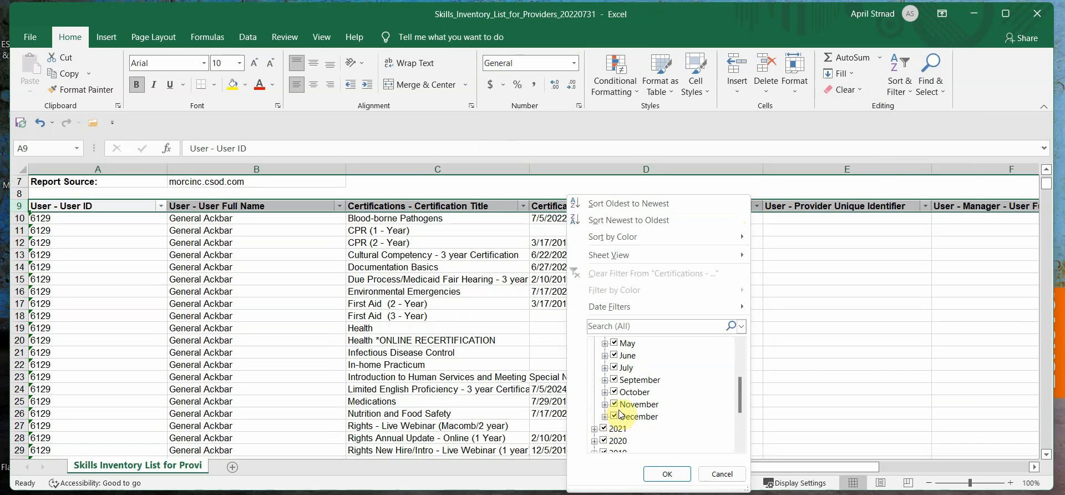
pyautogui.click(614, 405)
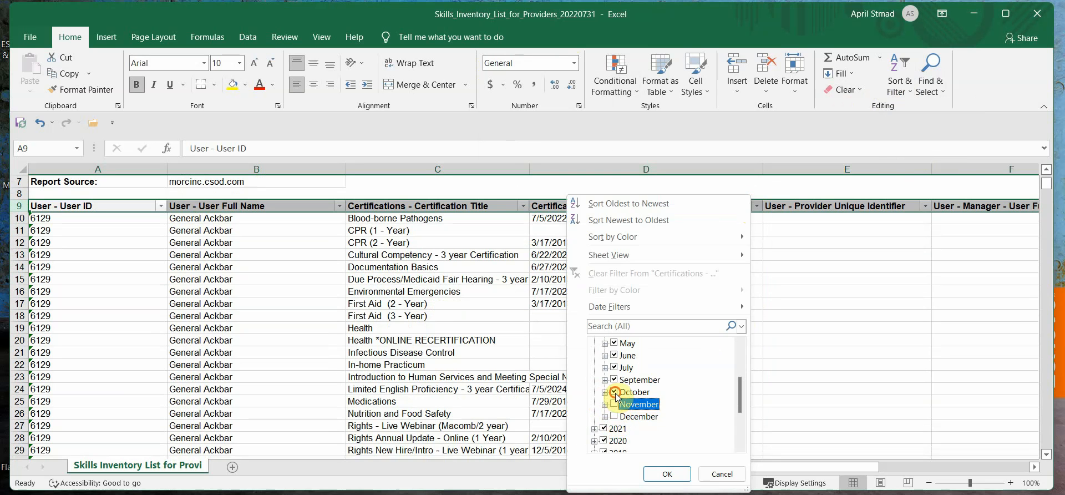
pyautogui.click(614, 392)
pyautogui.click(614, 381)
pyautogui.click(667, 474)
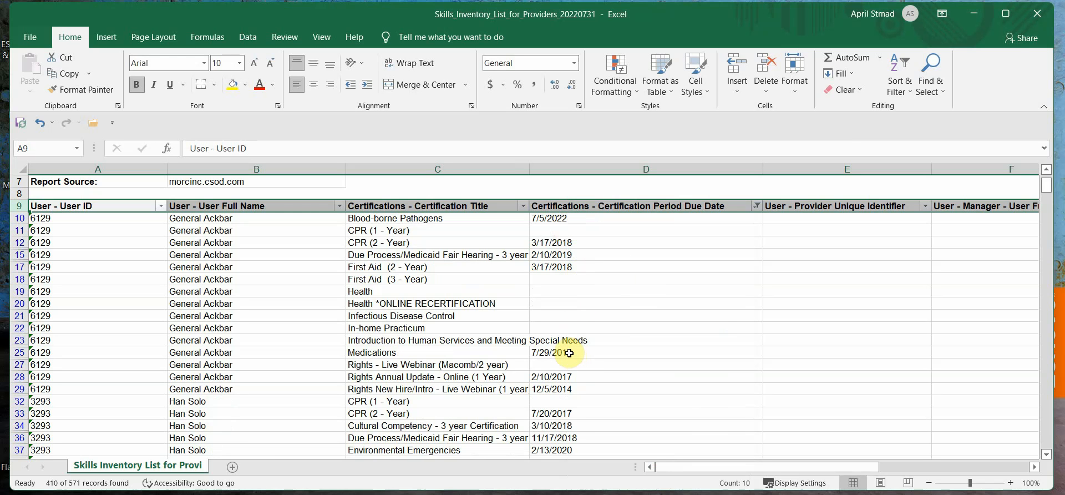
# Filter the certification title column to show only Blood-borne Pathogens
pyautogui.click(523, 206)
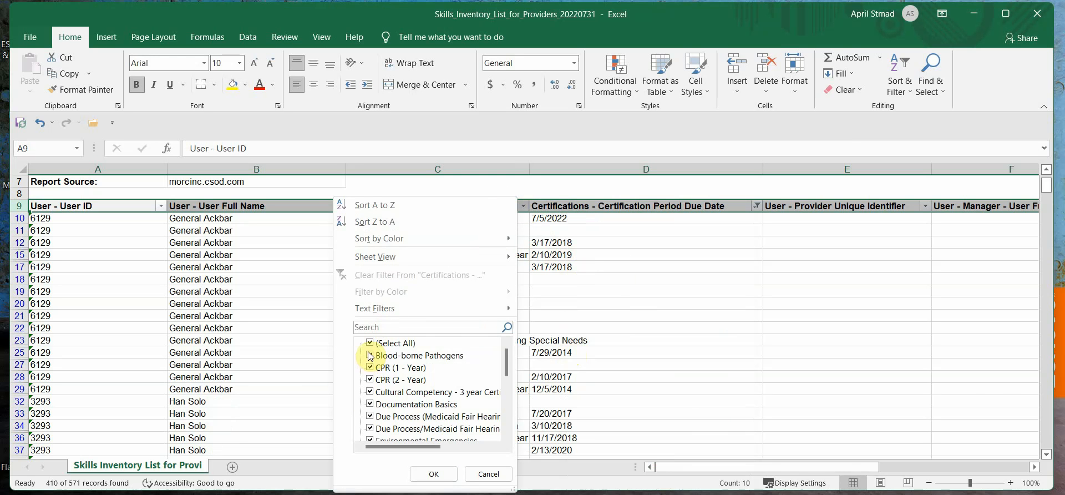
pyautogui.click(370, 343)
pyautogui.click(370, 355)
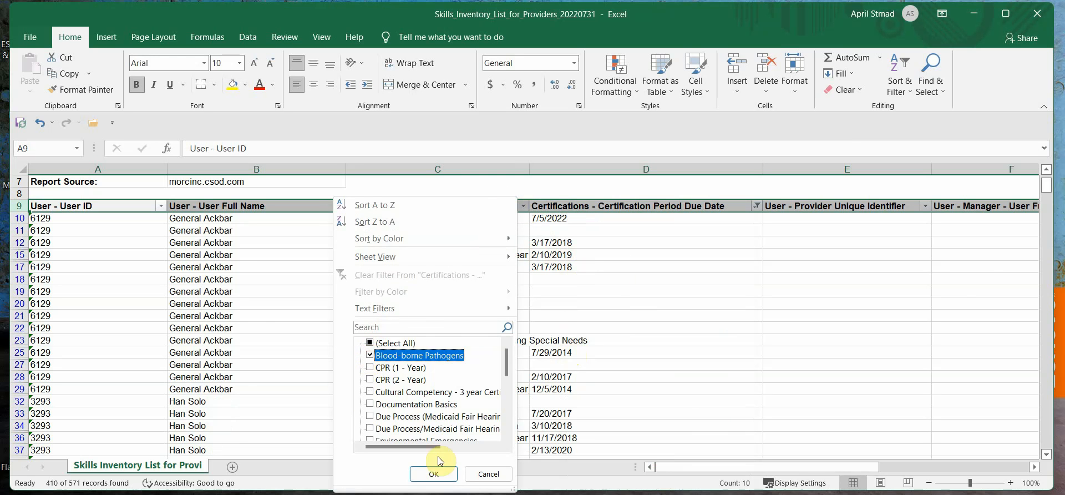
pyautogui.click(434, 473)
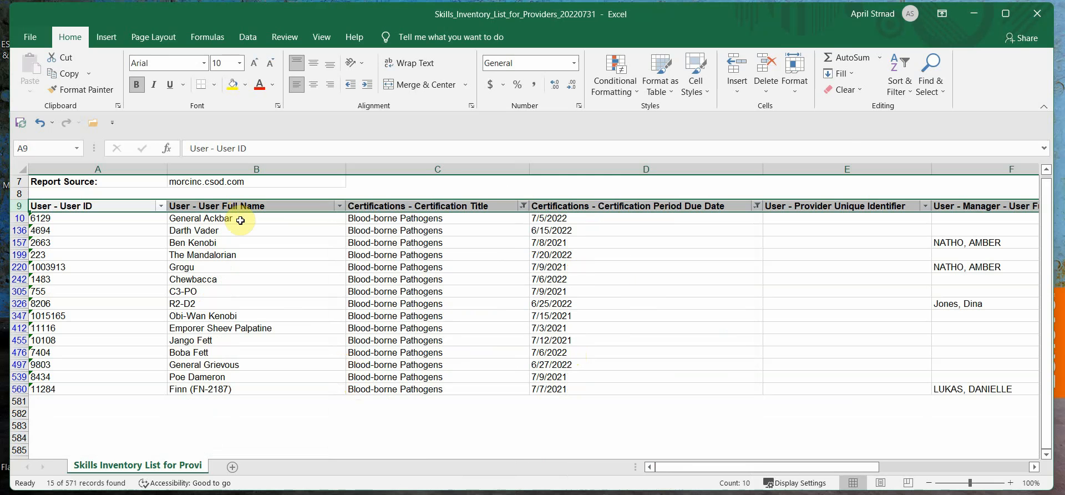
# Select the filtered due dates and the user full names to review them
pyautogui.click(581, 217)
pyautogui.moveTo(581, 217); pyautogui.dragTo(563, 390)
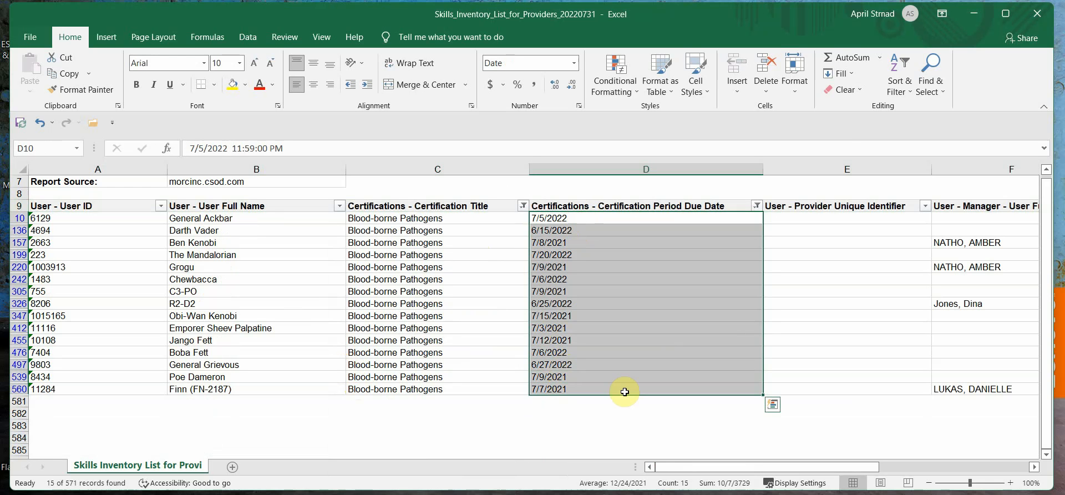
pyautogui.moveTo(254, 217); pyautogui.dragTo(253, 383)
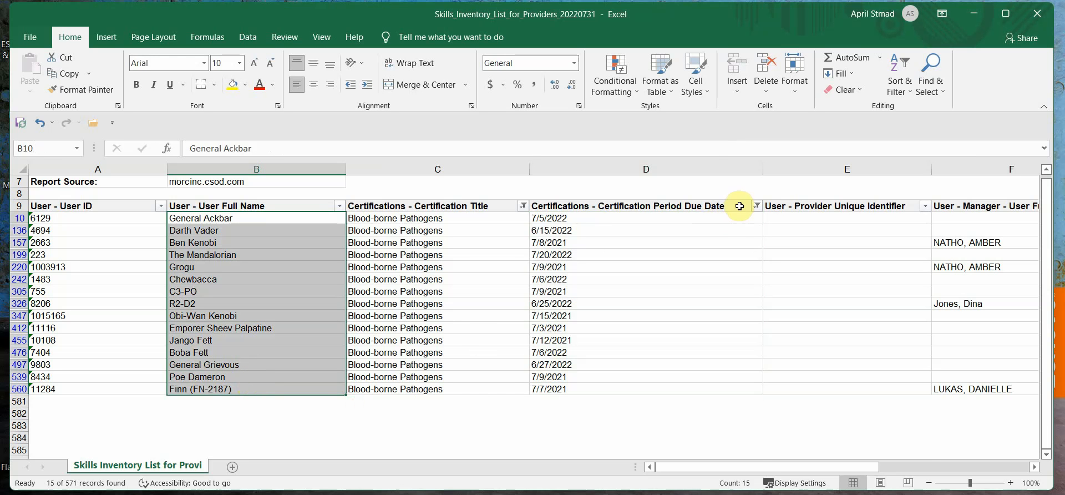
# Clear the title and due date filters, then filter the user full name column to show only Boba Fett
pyautogui.click(523, 208)
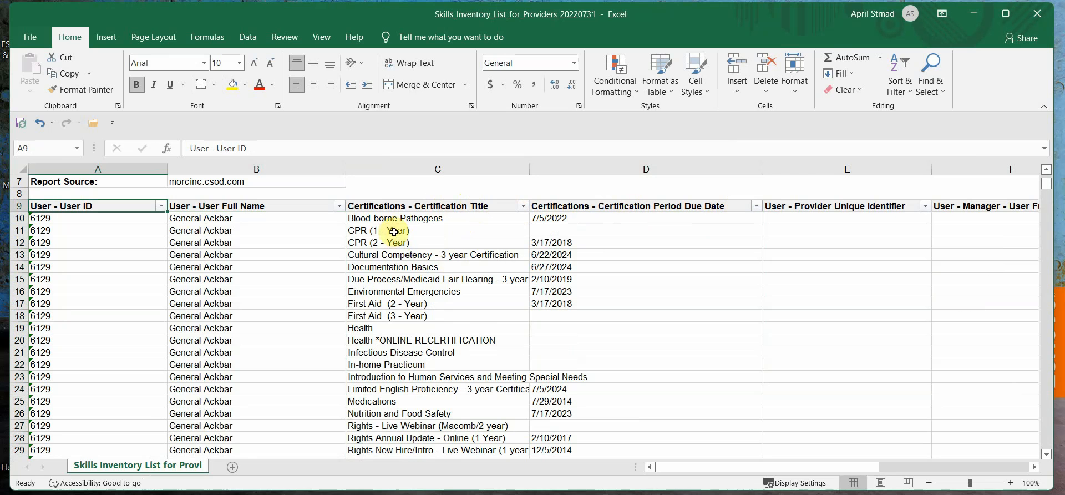
pyautogui.click(339, 206)
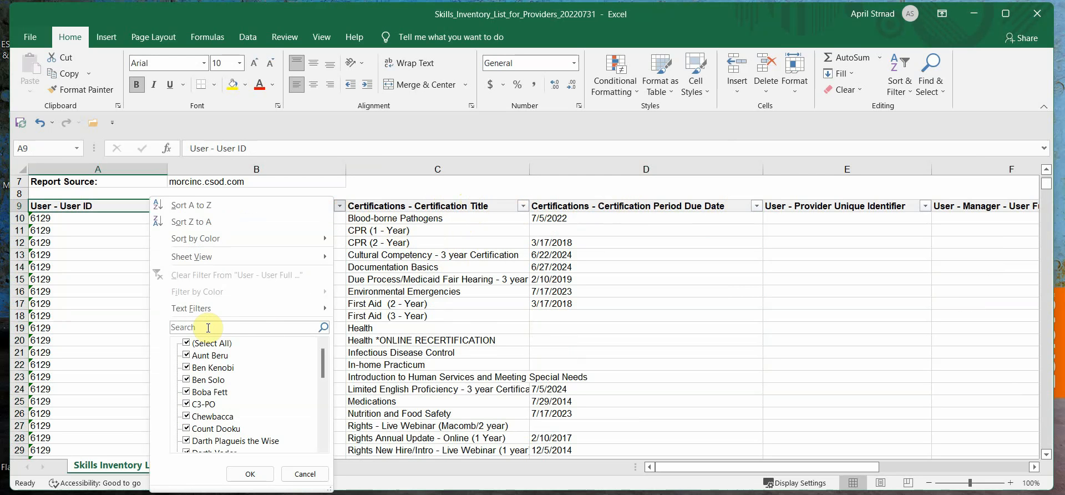
pyautogui.click(186, 343)
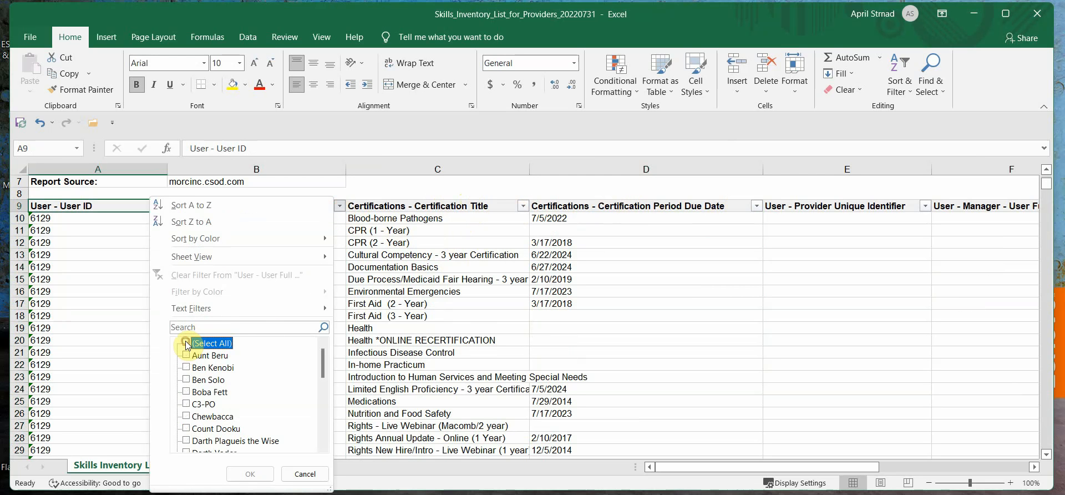
pyautogui.click(187, 391)
pyautogui.click(250, 473)
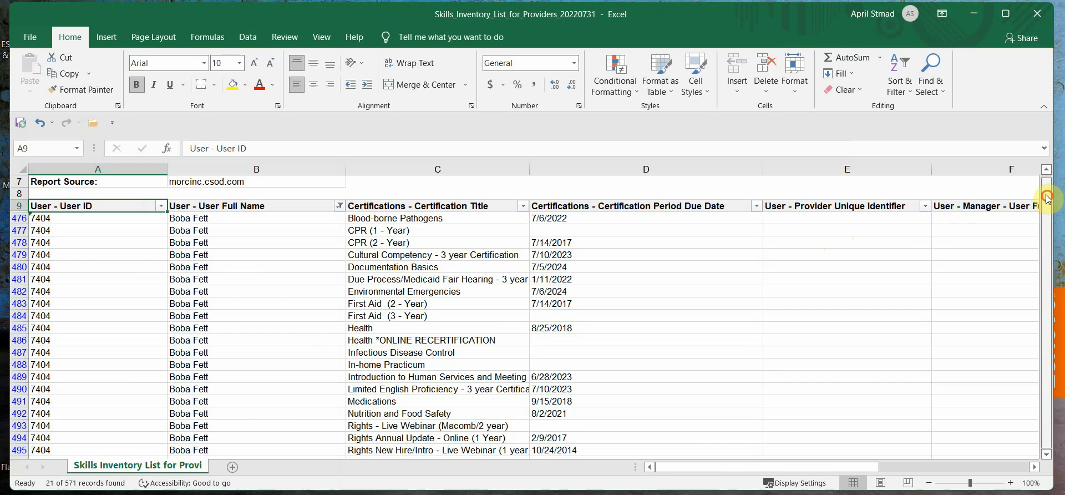
# Review Boba Fett's certification titles alongside their due dates
pyautogui.moveTo(1047, 192); pyautogui.dragTo(1050, 204)
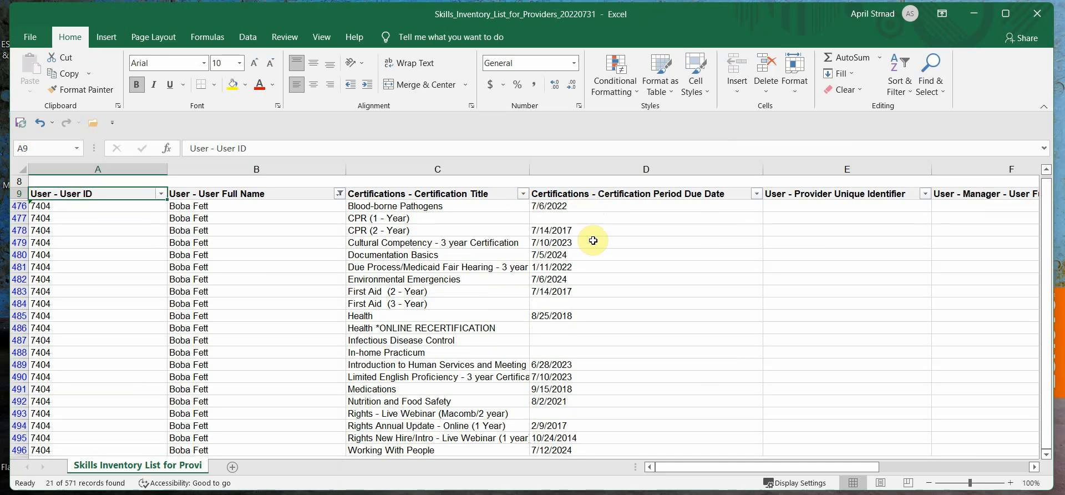
pyautogui.moveTo(581, 243); pyautogui.dragTo(506, 245)
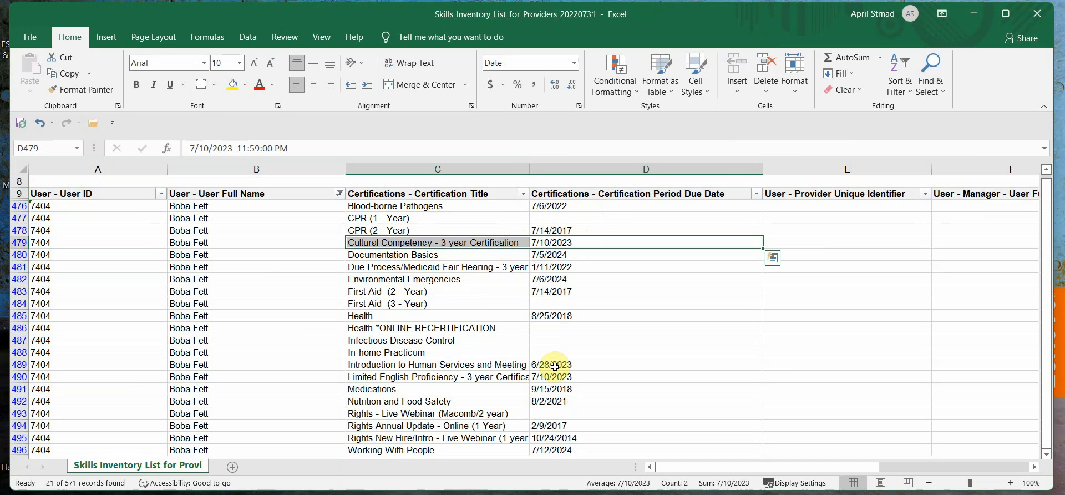
pyautogui.click(429, 228)
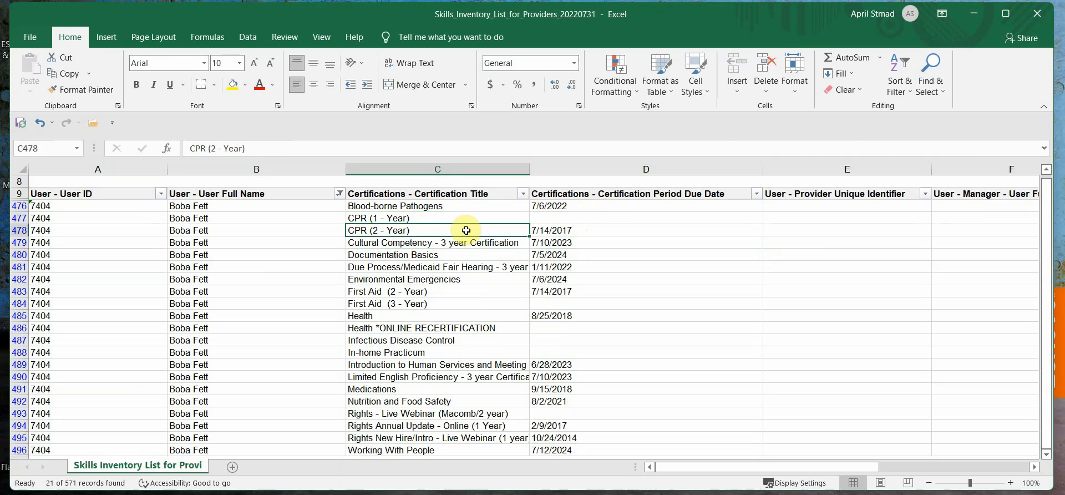
pyautogui.click(422, 218)
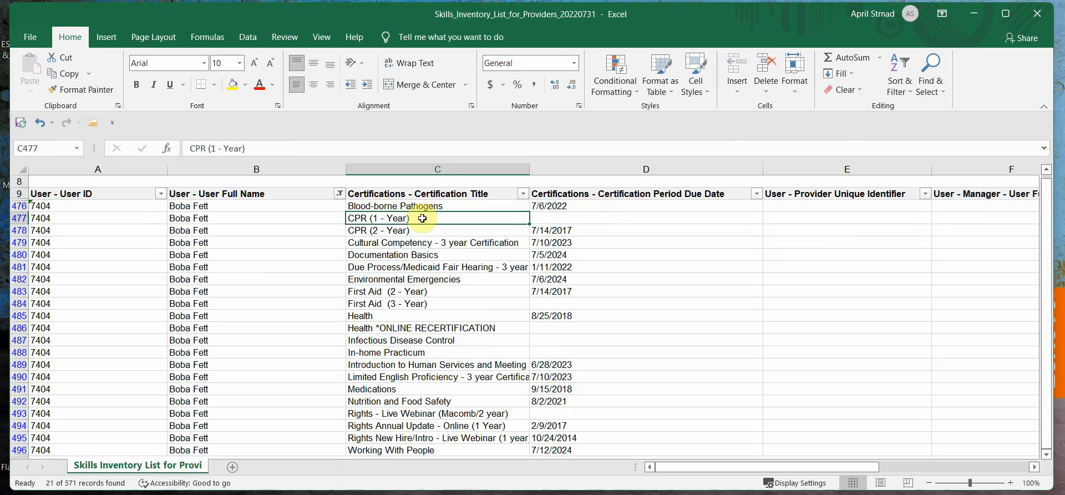
pyautogui.click(536, 229)
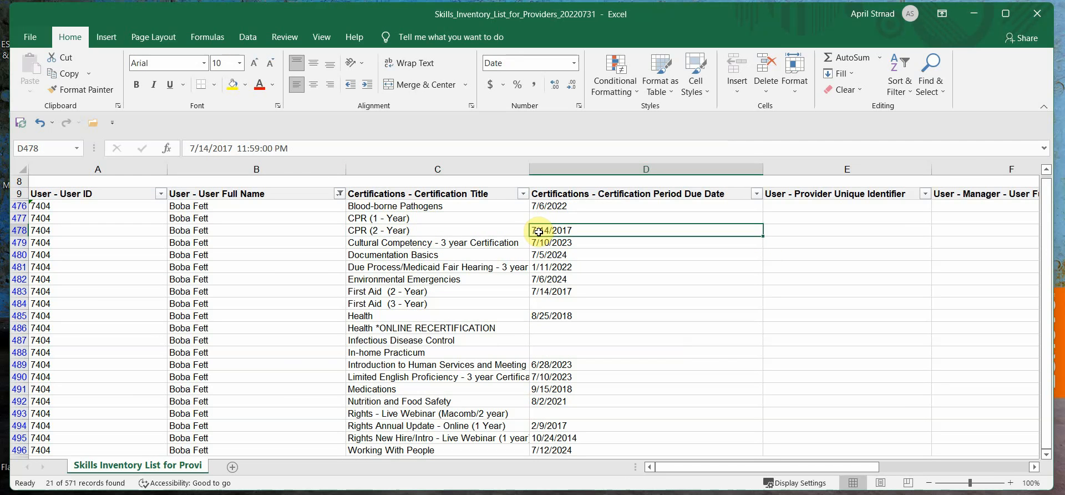
pyautogui.moveTo(388, 316); pyautogui.dragTo(536, 327)
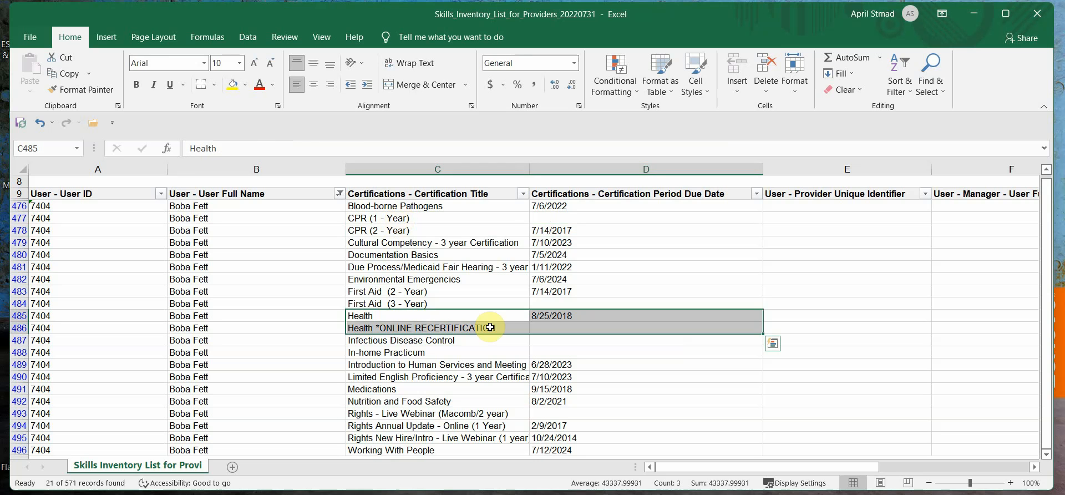